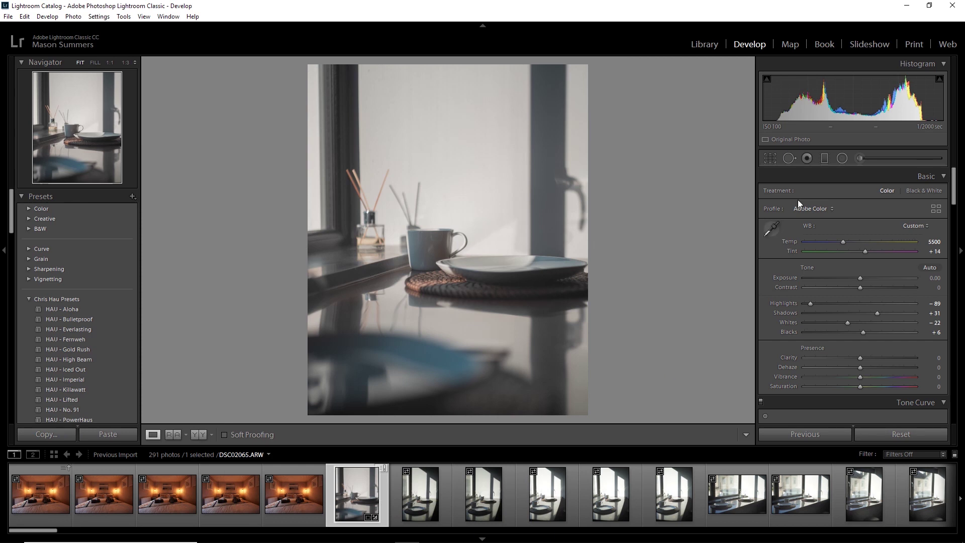
- Quit Lightroom Classic using the window's close button
{"action": "left_click", "coordinate": [960, 5]}
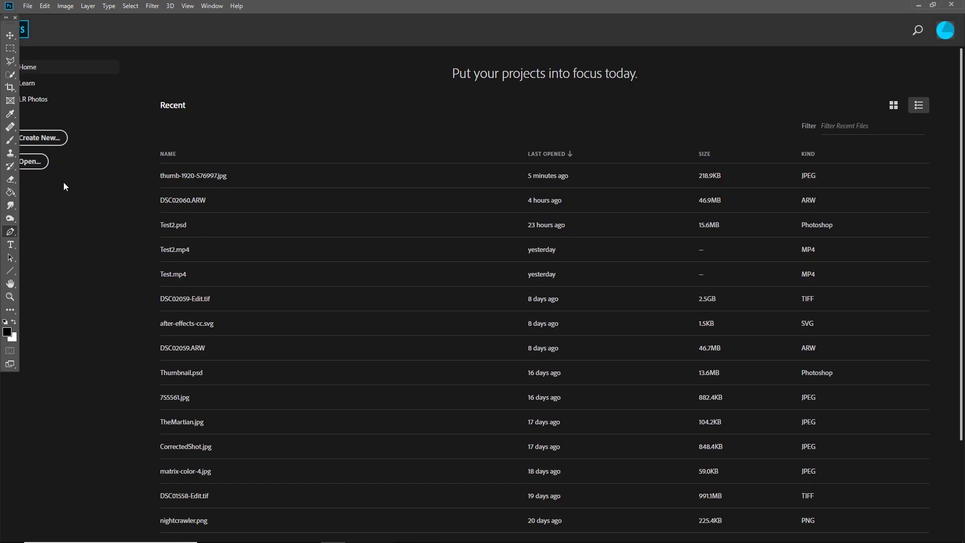
- Confirm quitting Lightroom, open DSC02065.ARW in Camera Raw, and show its presets list
{"action": "left_click", "coordinate": [535, 283]}
{"action": "left_click", "coordinate": [35, 162]}
{"action": "left_click", "coordinate": [340, 88]}
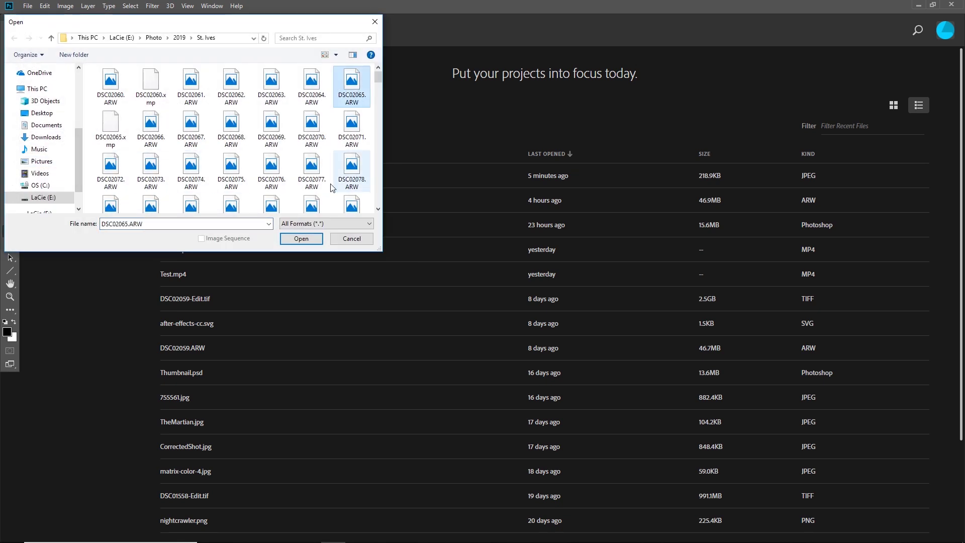
{"action": "left_click", "coordinate": [315, 238]}
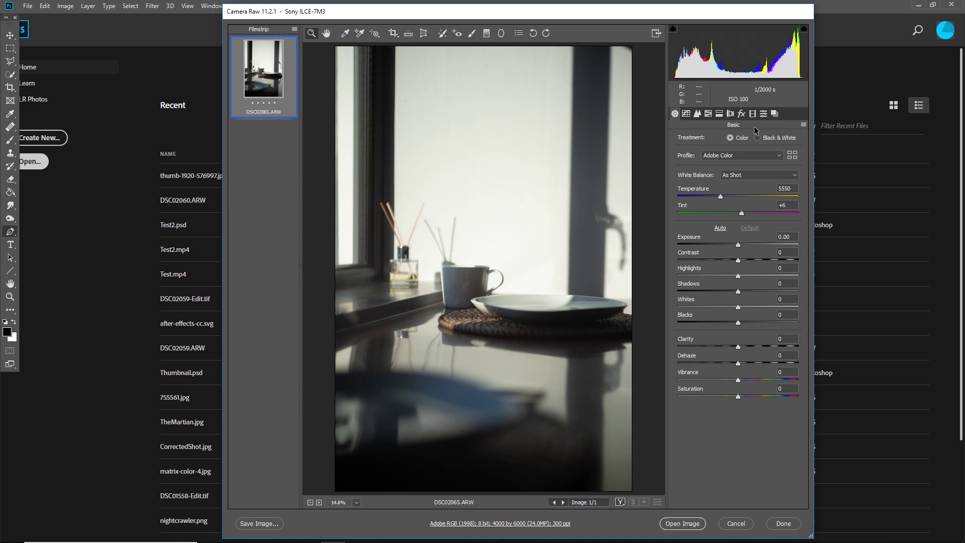
{"action": "left_click", "coordinate": [764, 114]}
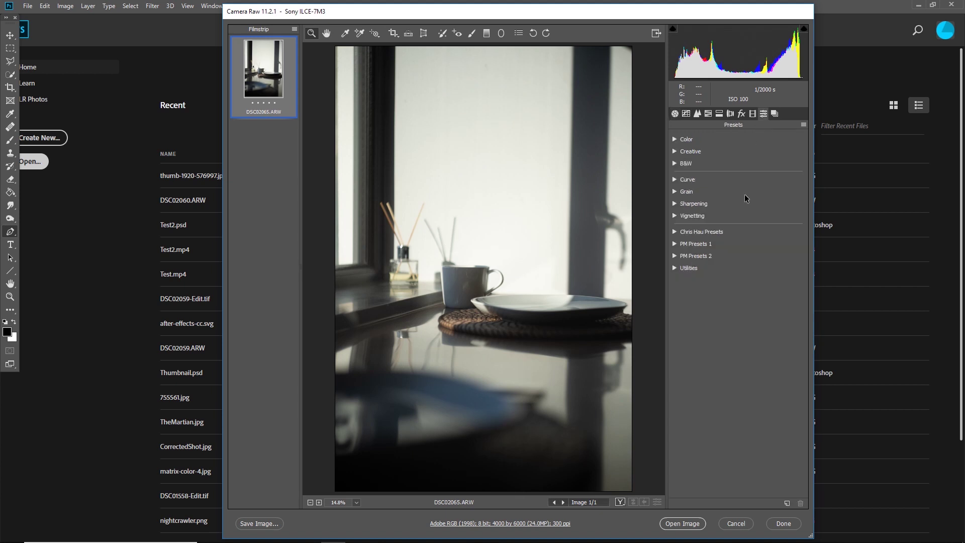
{"action": "key", "text": "alt"}
- Start a new profile and load Corduroy.cube from E:\LUTs as its colour lookup table
{"action": "left_click", "coordinate": [788, 503], "text": "alt"}
{"action": "left_click", "coordinate": [487, 352]}
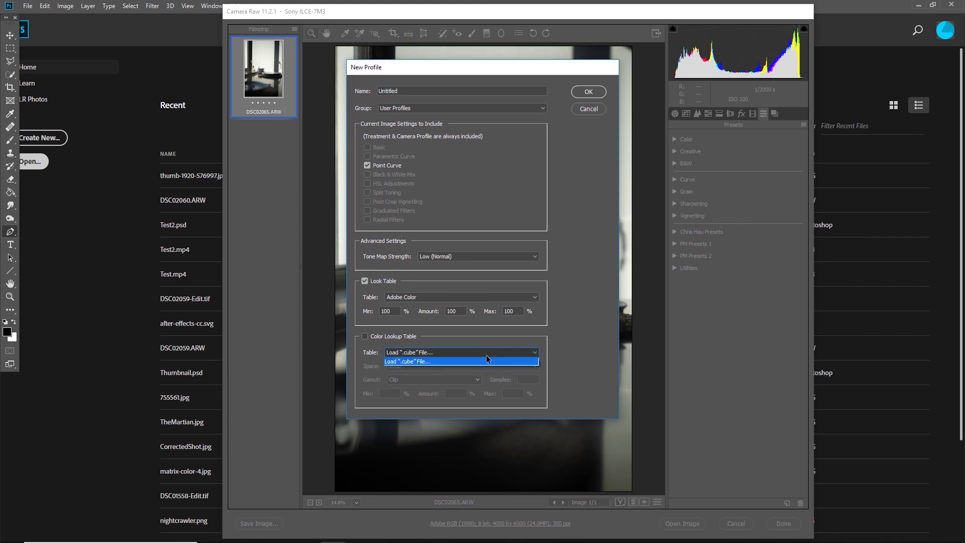
{"action": "left_click", "coordinate": [476, 361]}
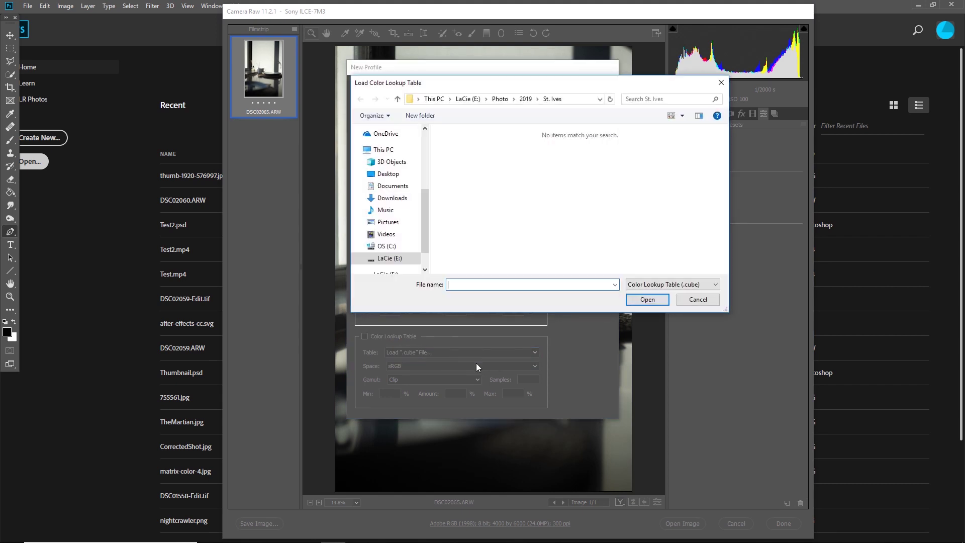
{"action": "left_click", "coordinate": [467, 99]}
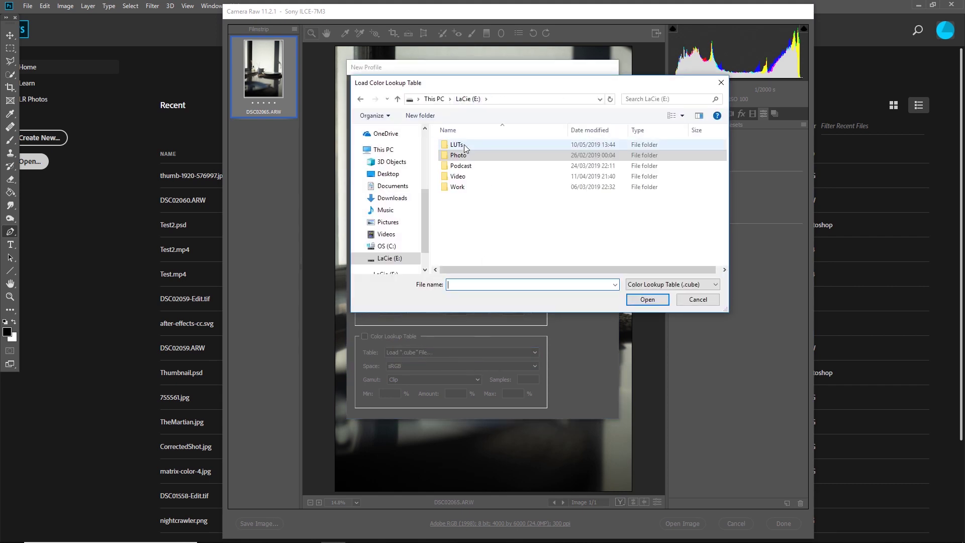
{"action": "double_click", "coordinate": [463, 144]}
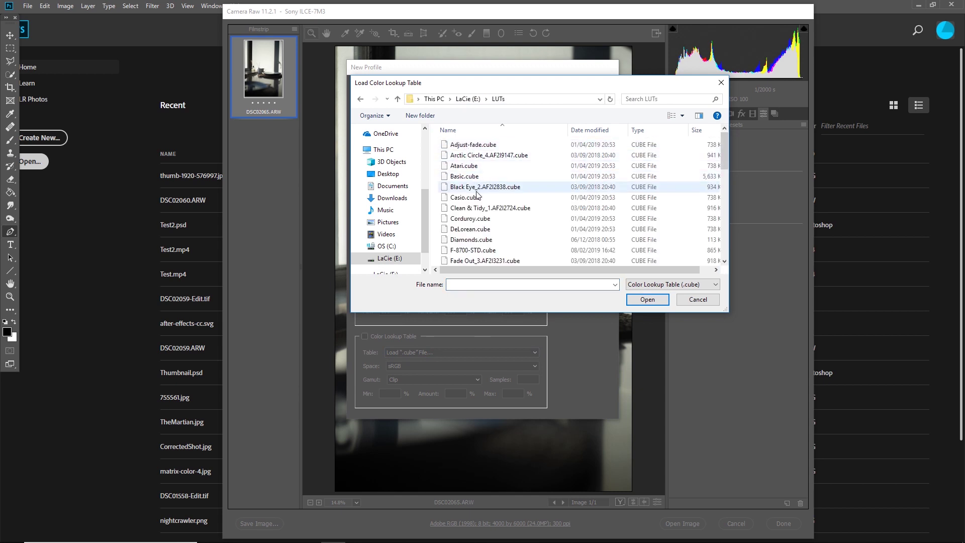
{"action": "left_click", "coordinate": [473, 223]}
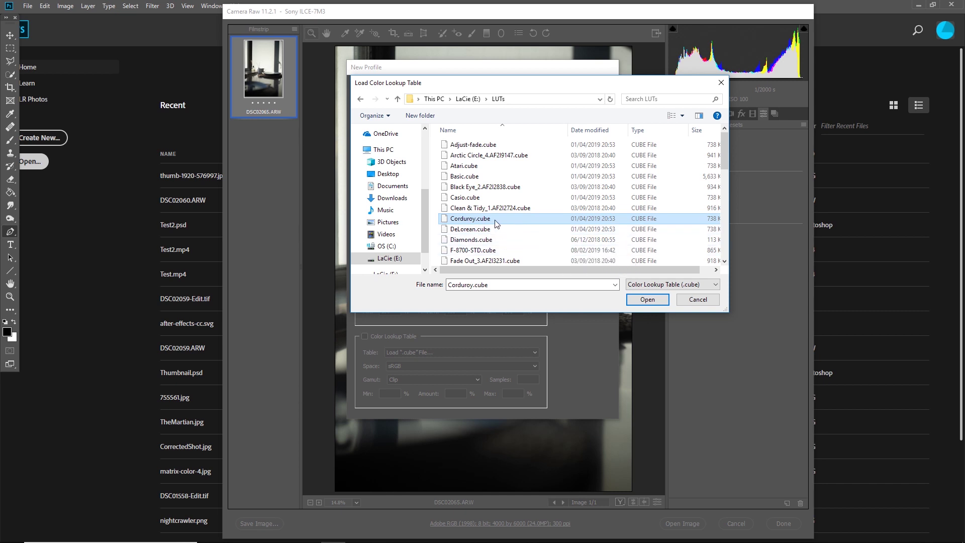
{"action": "left_click", "coordinate": [647, 299]}
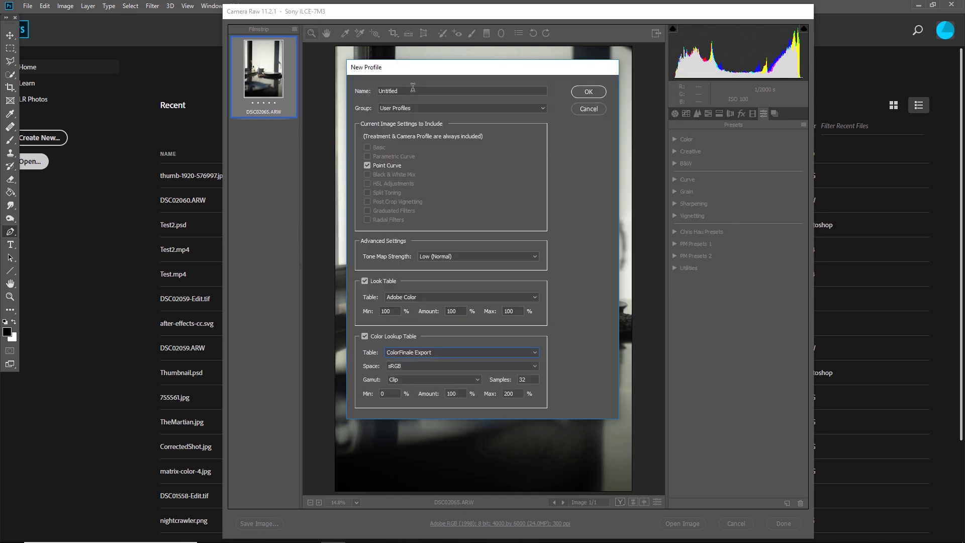
- Name the profile Corduroy, save it, and cancel out of Camera Raw
{"action": "type", "text": "Corduroy"}
{"action": "left_click", "coordinate": [599, 91]}
{"action": "left_click", "coordinate": [739, 524]}
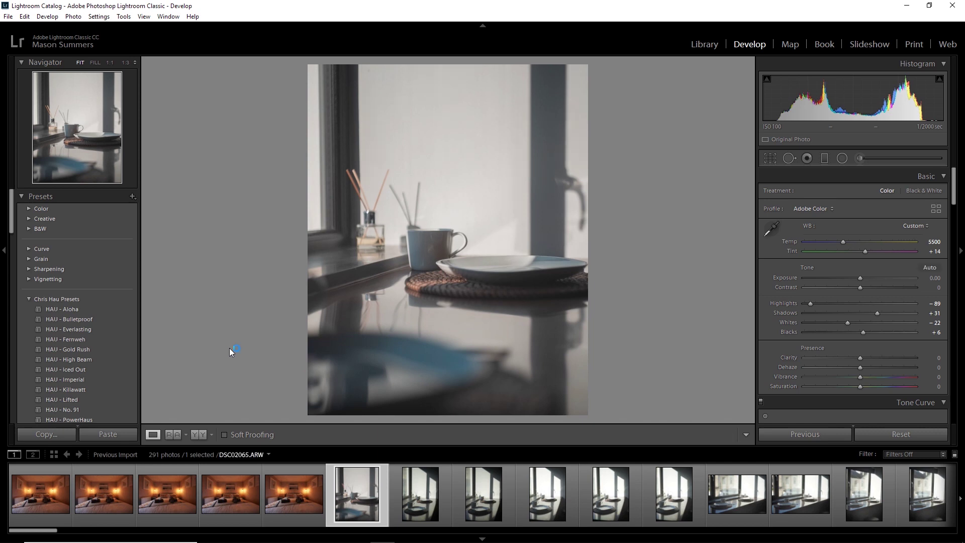
- Apply the Corduroy user profile to DSC02065.ARW and fade its Amount down to 0
{"action": "left_click", "coordinate": [937, 210]}
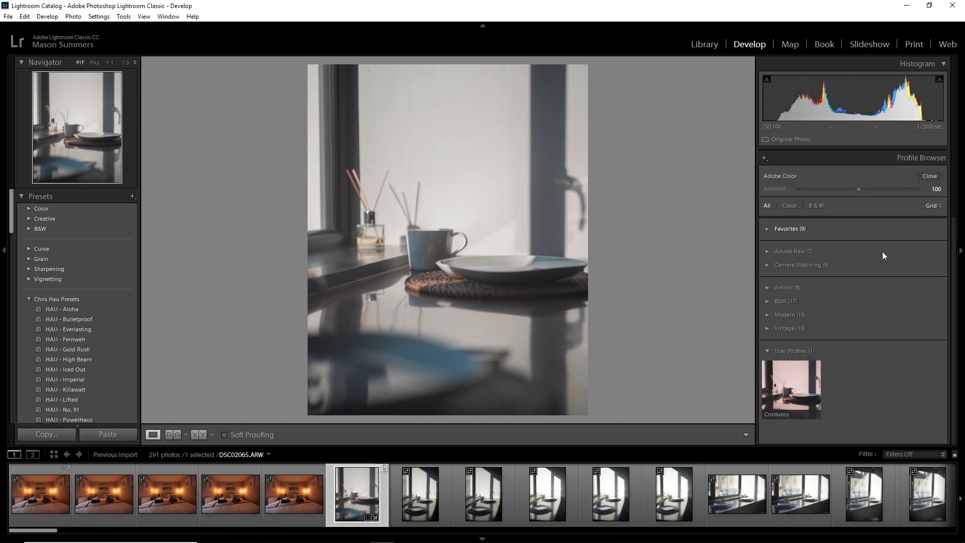
{"action": "mouse_move", "coordinate": [783, 356]}
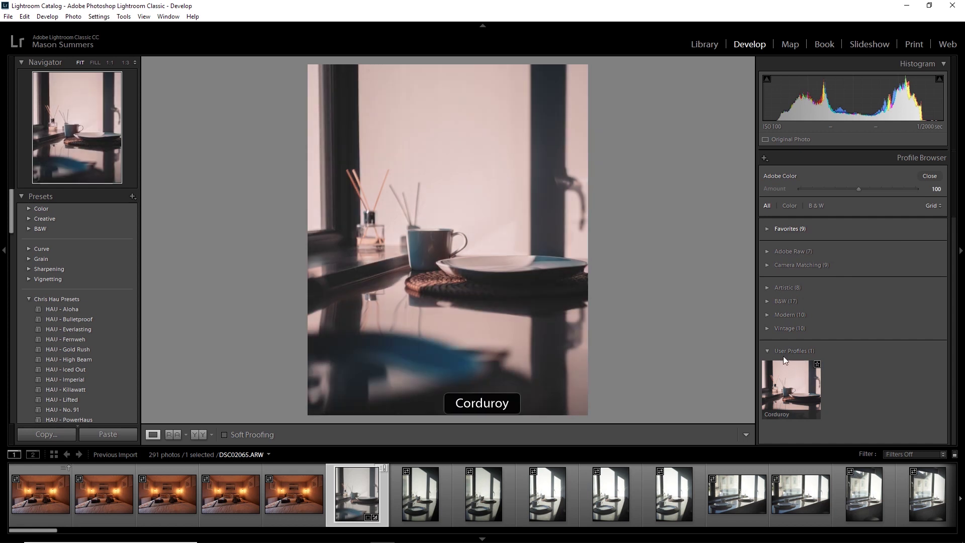
{"action": "left_click", "coordinate": [790, 384]}
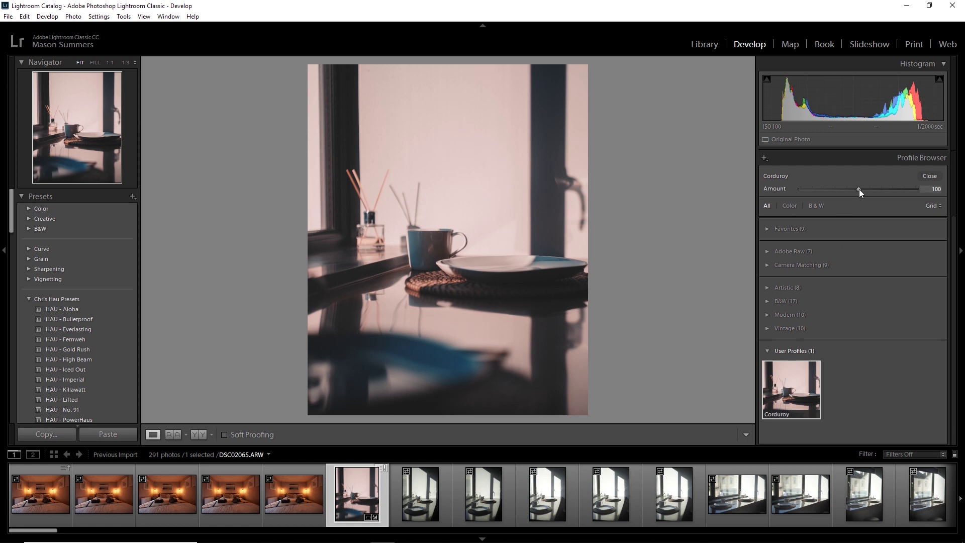
{"action": "left_click_drag", "start_coordinate": [859, 189], "coordinate": [834, 189]}
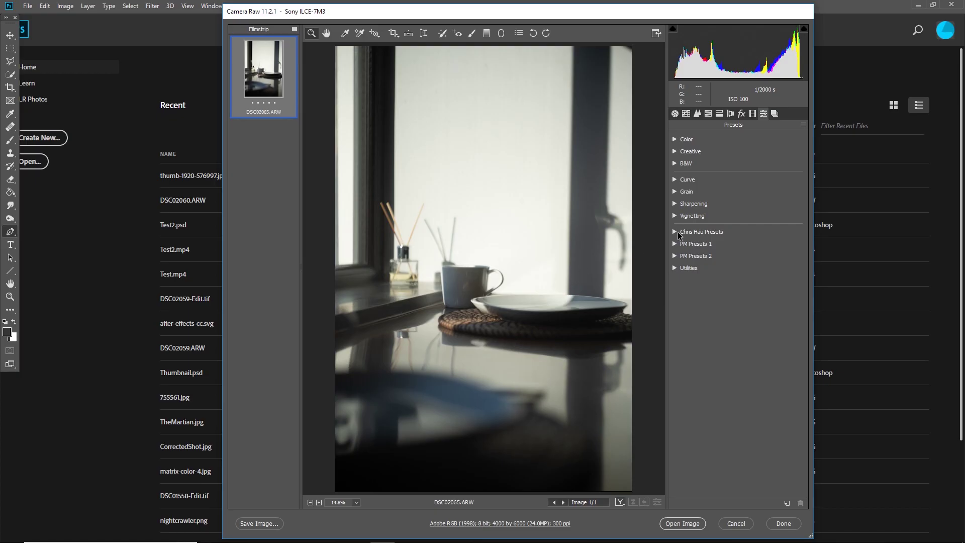
- Apply the HAU - Aloha preset, save that look as a profile named Aloha, and close Camera Raw
{"action": "left_click", "coordinate": [677, 232]}
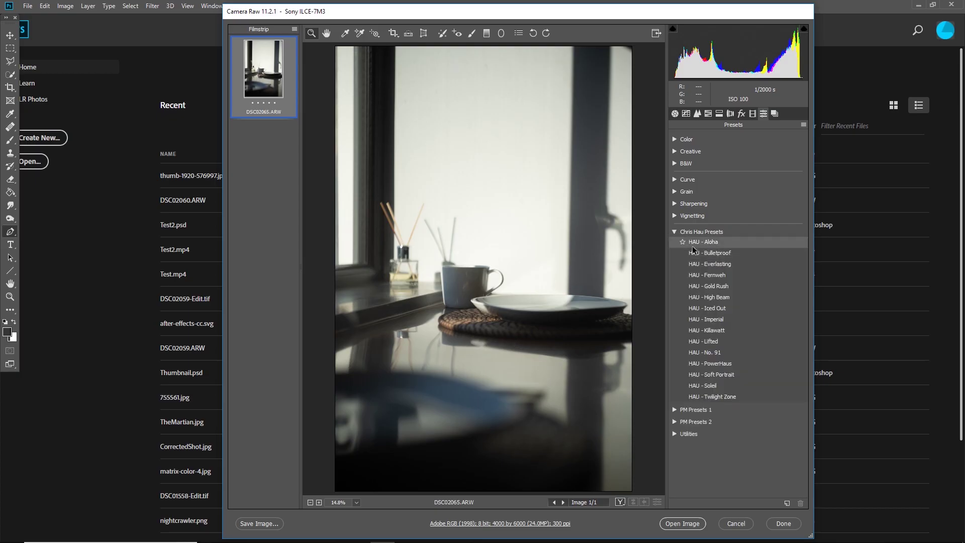
{"action": "left_click", "coordinate": [698, 243]}
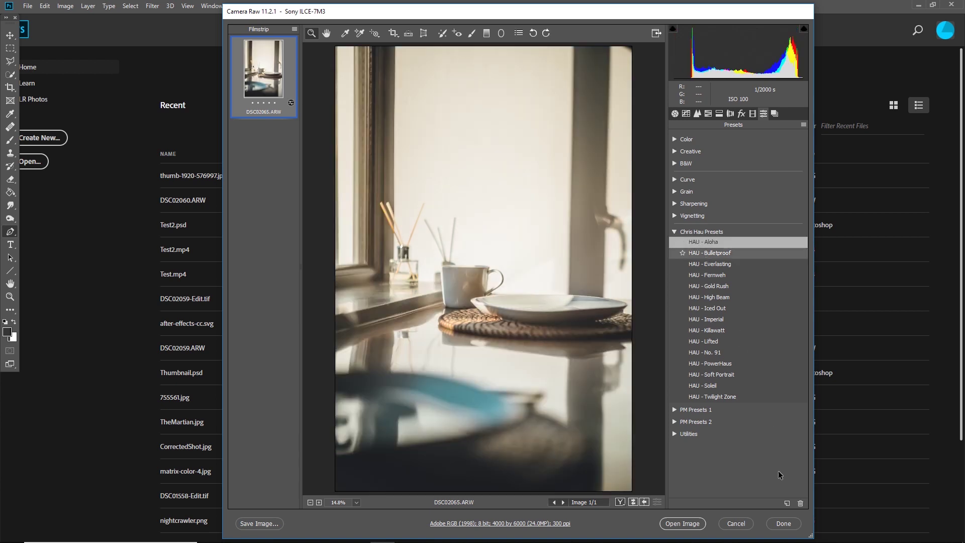
{"action": "left_click", "coordinate": [785, 504], "text": "alt"}
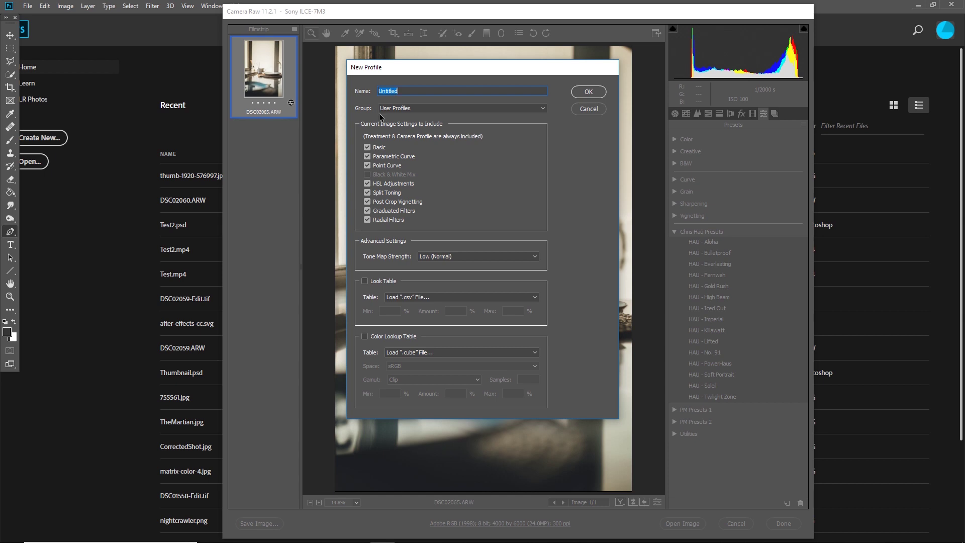
{"action": "type", "text": "Aloha"}
{"action": "left_click", "coordinate": [588, 91]}
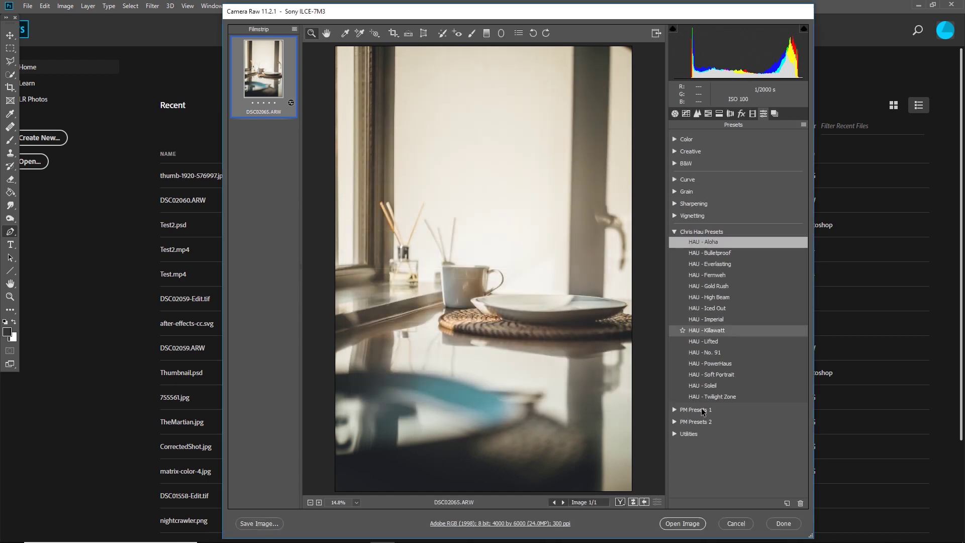
{"action": "left_click", "coordinate": [736, 524]}
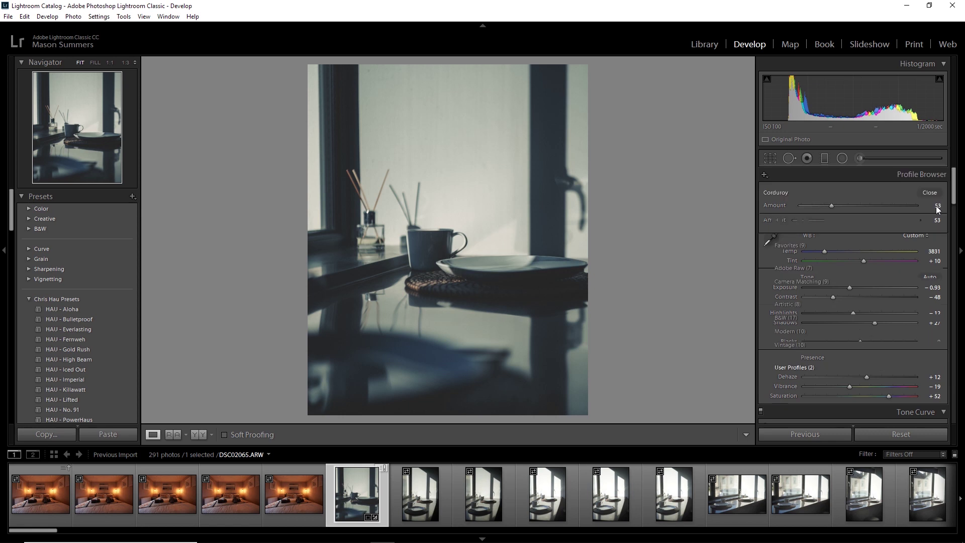
- Try the Aloha profile at amount 100, then lower its strength slightly
{"action": "left_click", "coordinate": [797, 387]}
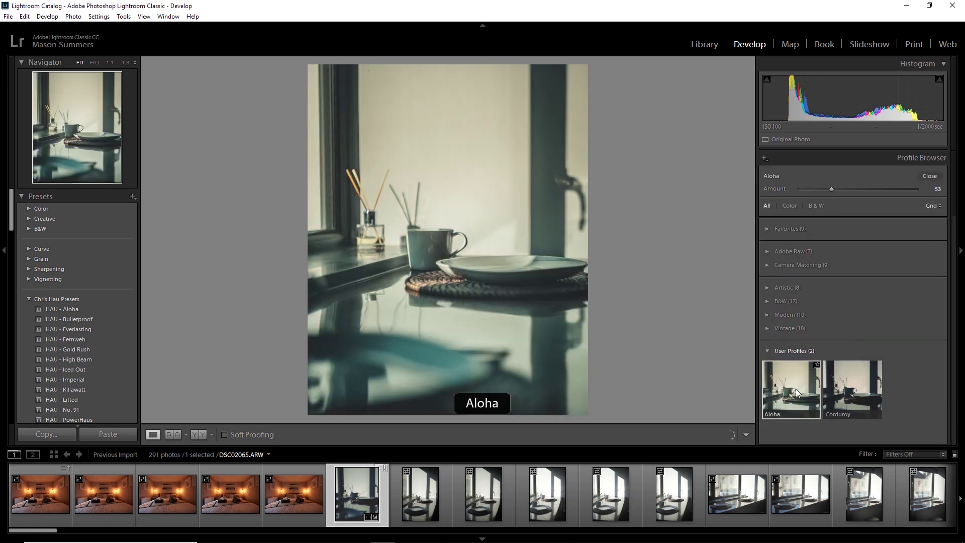
{"action": "left_click", "coordinate": [859, 188]}
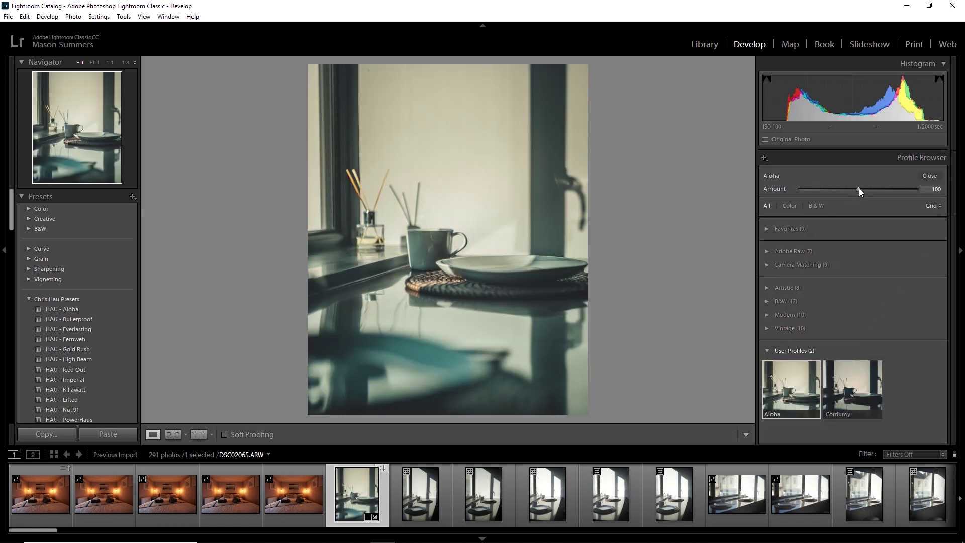
{"action": "mouse_move", "coordinate": [858, 188]}
{"action": "left_mouse_down"}
{"action": "mouse_move", "coordinate": [789, 198]}
{"action": "mouse_move", "coordinate": [874, 187]}
{"action": "mouse_move", "coordinate": [859, 187]}
{"action": "left_mouse_up"}
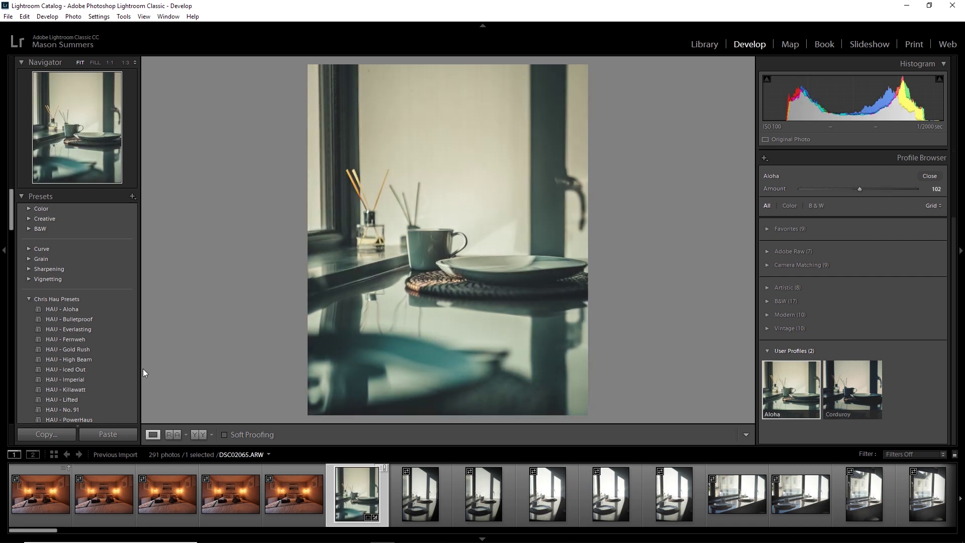
- Apply the HAU - Killawatt preset, then layer the Aloha profile on at amount 27
{"action": "left_click", "coordinate": [92, 388]}
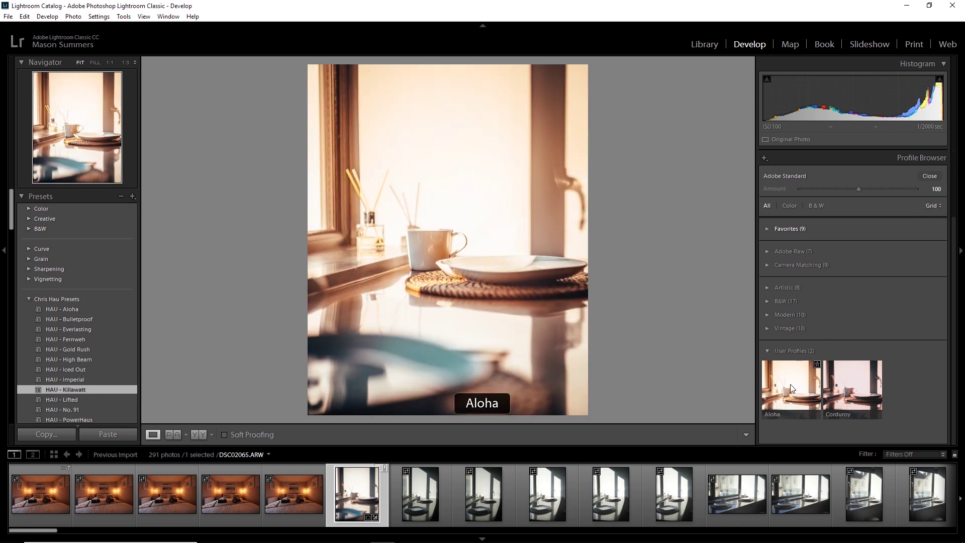
{"action": "left_click", "coordinate": [790, 384]}
{"action": "left_click_drag", "start_coordinate": [859, 189], "coordinate": [816, 192]}
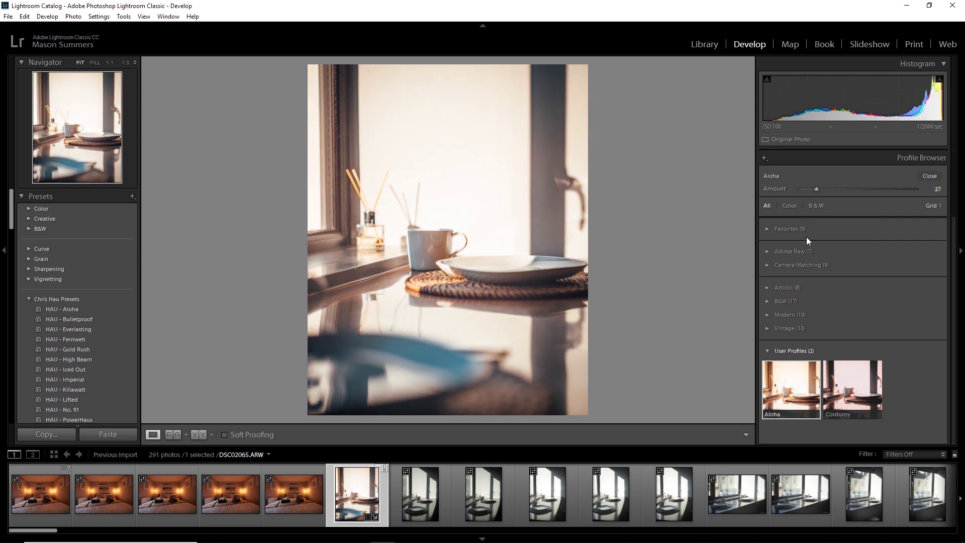
- Create a Develop preset named Aloha 2.0 from all current settings in User Presets
{"action": "left_click", "coordinate": [929, 175]}
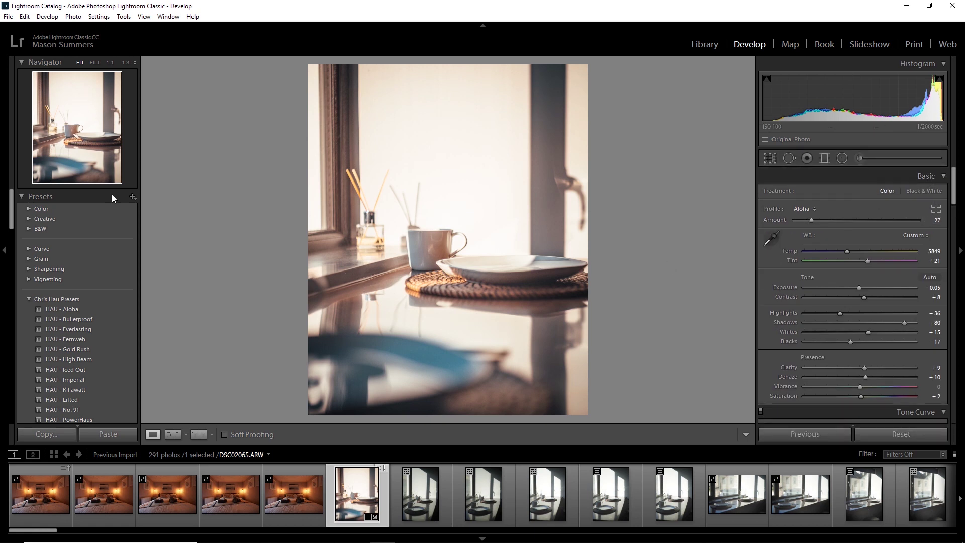
{"action": "left_click", "coordinate": [133, 197]}
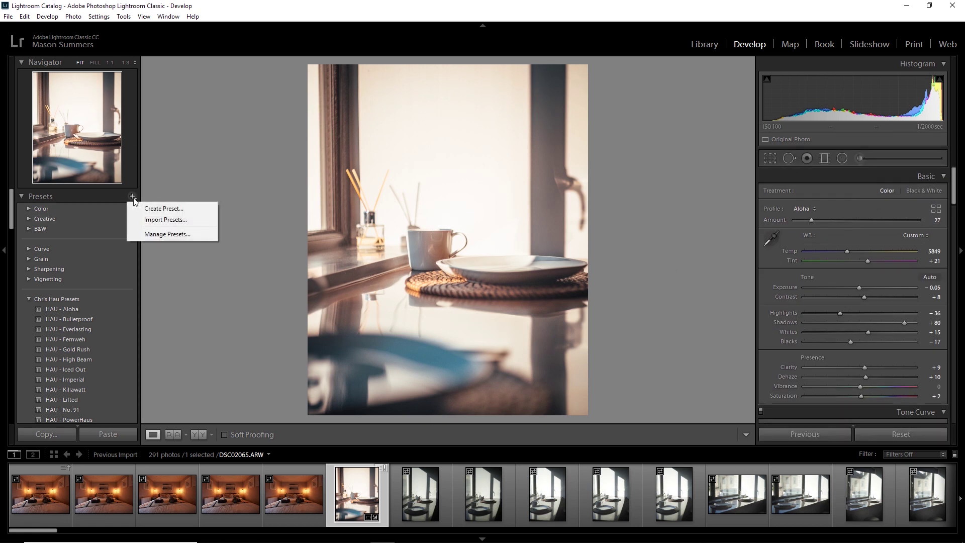
{"action": "left_click", "coordinate": [164, 209]}
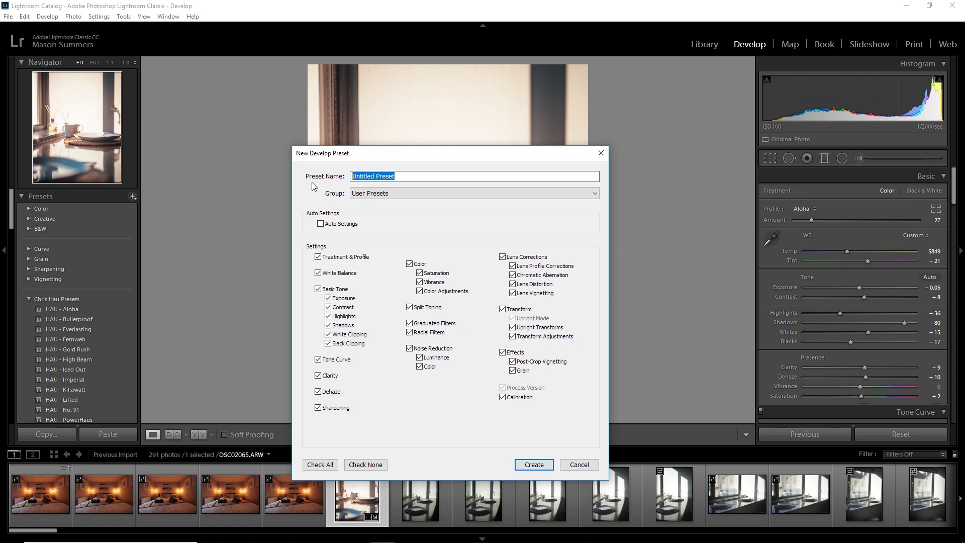
{"action": "key", "text": "BackSpace"}
{"action": "left_click", "coordinate": [520, 468]}
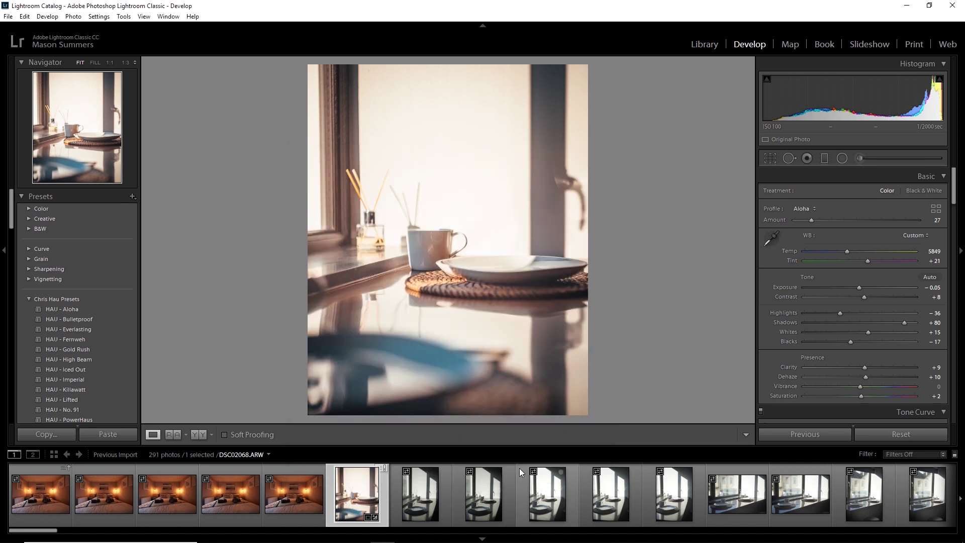
- Collapse Chris Hau Presets, PM Presets 2 and Utilities, and expand User Presets to show Aloha 2.0
{"action": "left_click", "coordinate": [29, 299]}
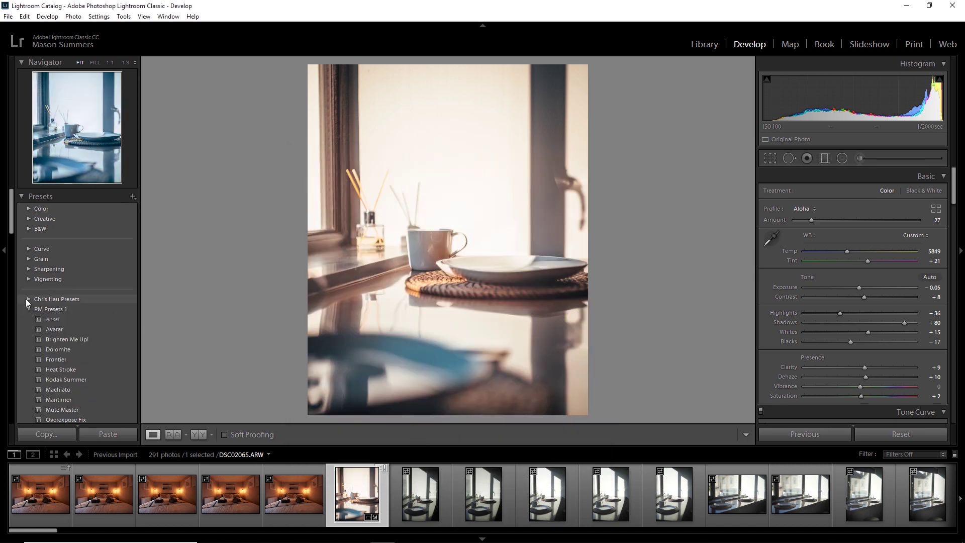
{"action": "left_click", "coordinate": [29, 317]}
{"action": "left_click", "coordinate": [28, 329]}
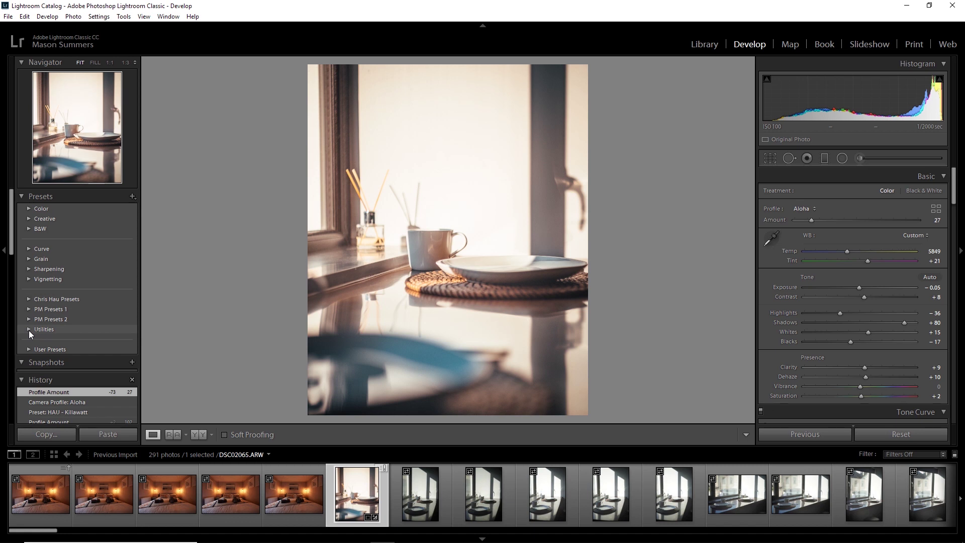
{"action": "left_click", "coordinate": [30, 349]}
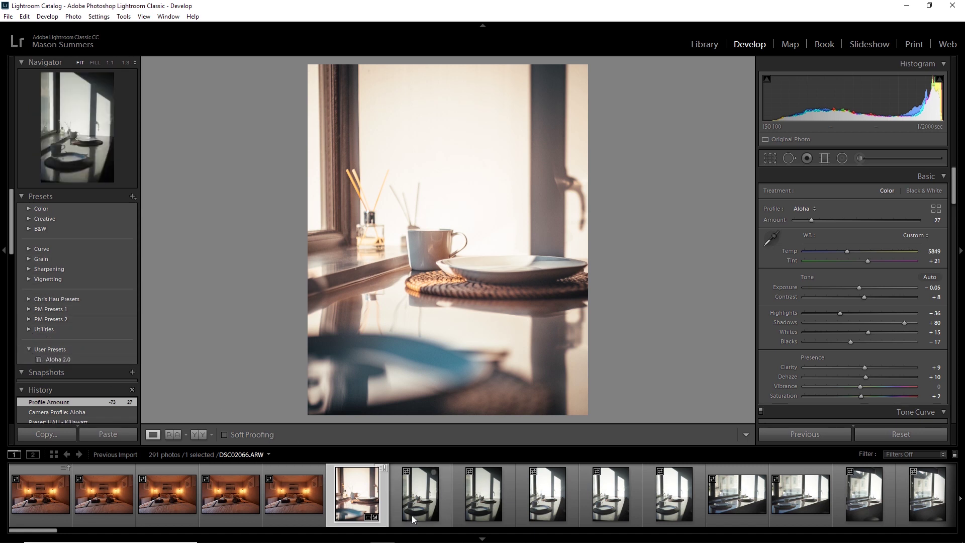
- Apply Aloha 2.0 to DSC02068.ARW from the filmstrip and lower its exposure to -1.70
{"action": "left_click", "coordinate": [552, 500]}
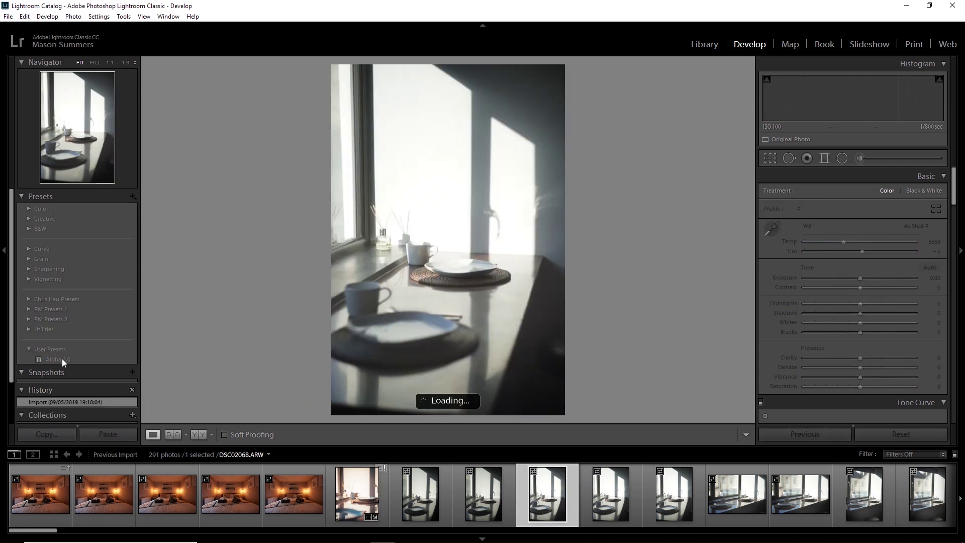
{"action": "left_click", "coordinate": [61, 359]}
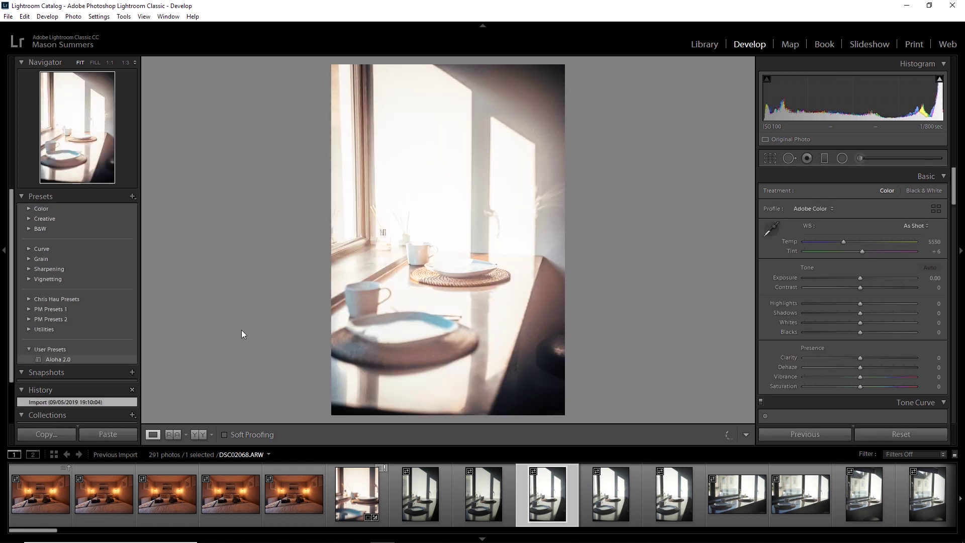
{"action": "left_click_drag", "start_coordinate": [861, 288], "coordinate": [843, 285]}
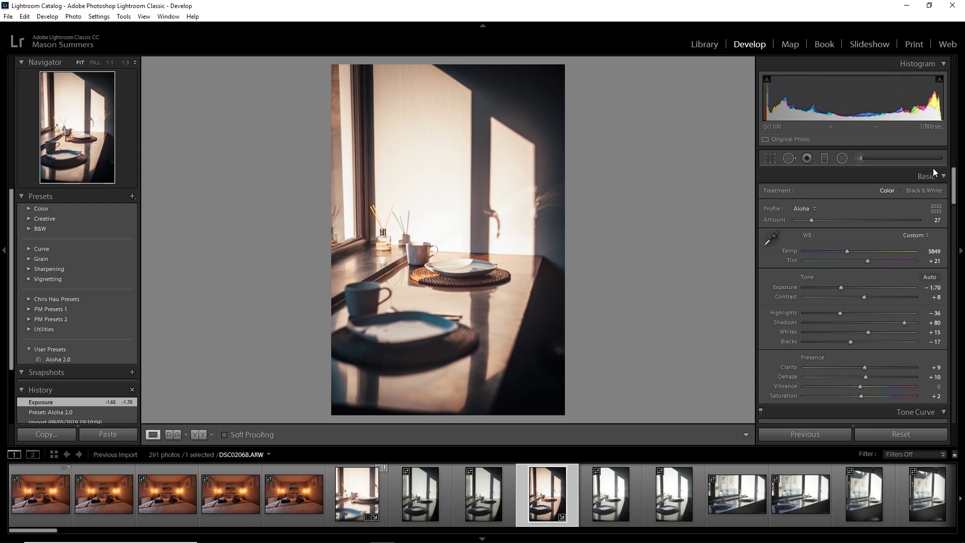